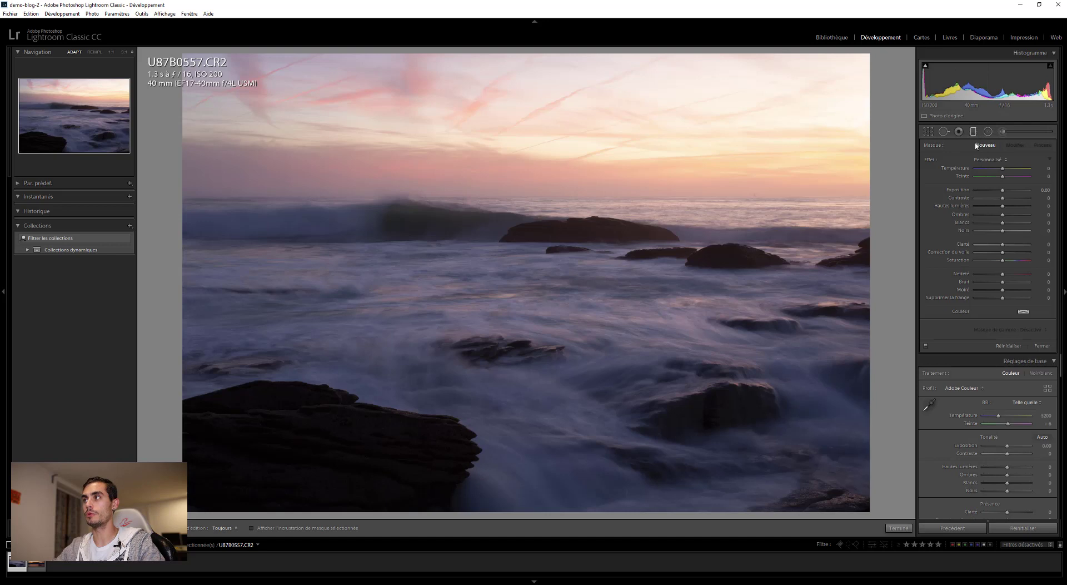
Add a graduated filter over the sky with its transition centred on the horizon, and level it with the horizon line
scroll(982, 147, down, 5)
scroll(982, 146, up, 5)
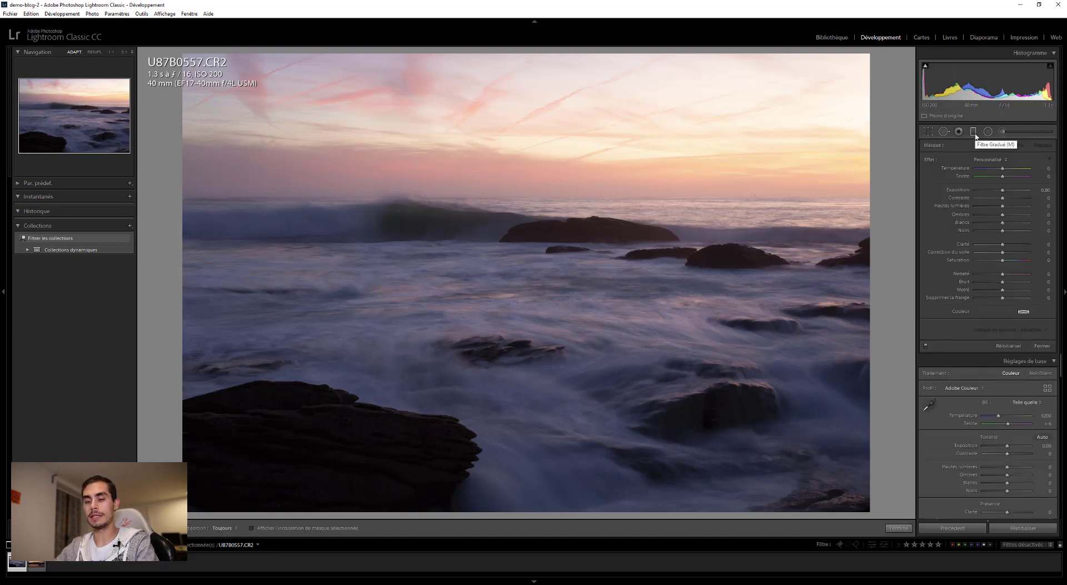
click(974, 132)
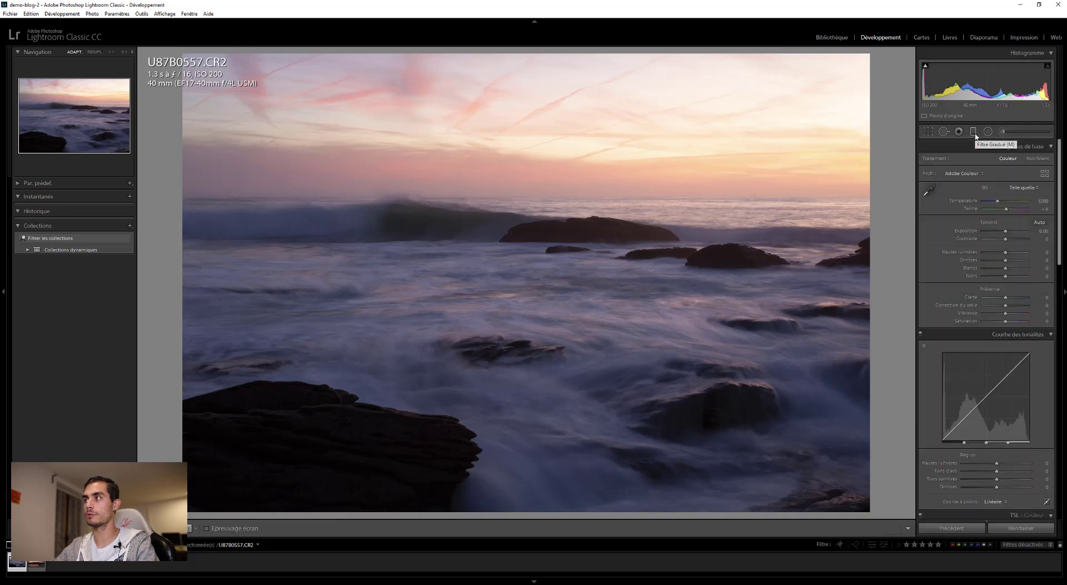
click(973, 132)
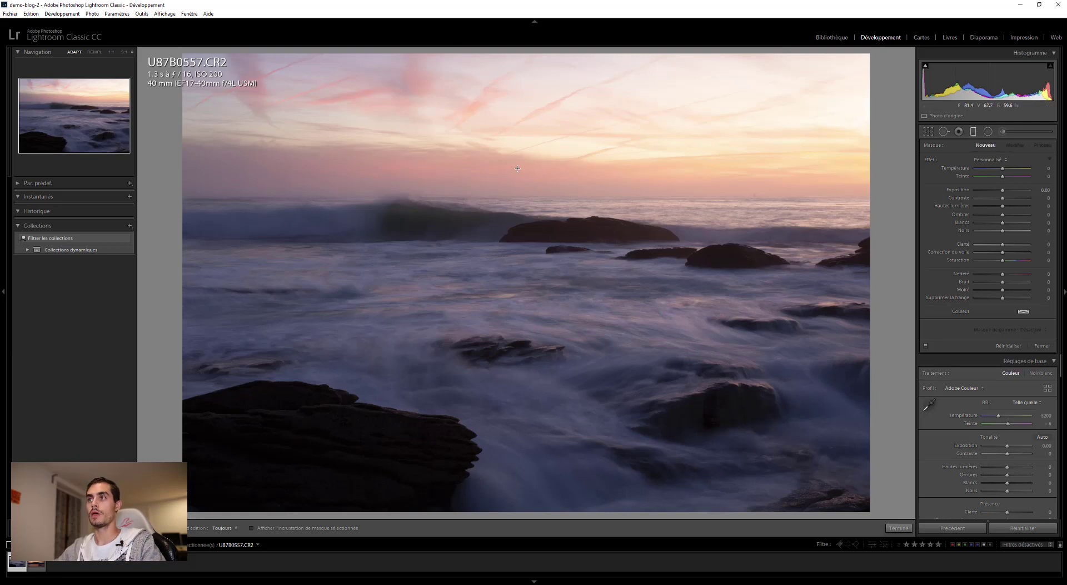
drag(517, 168, 517, 224)
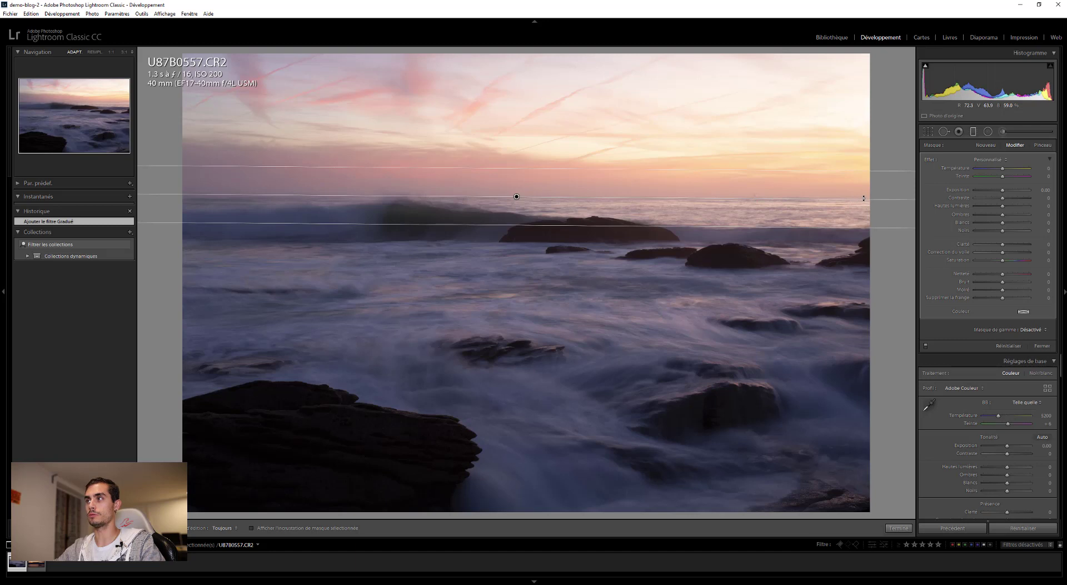
drag(512, 198, 547, 194)
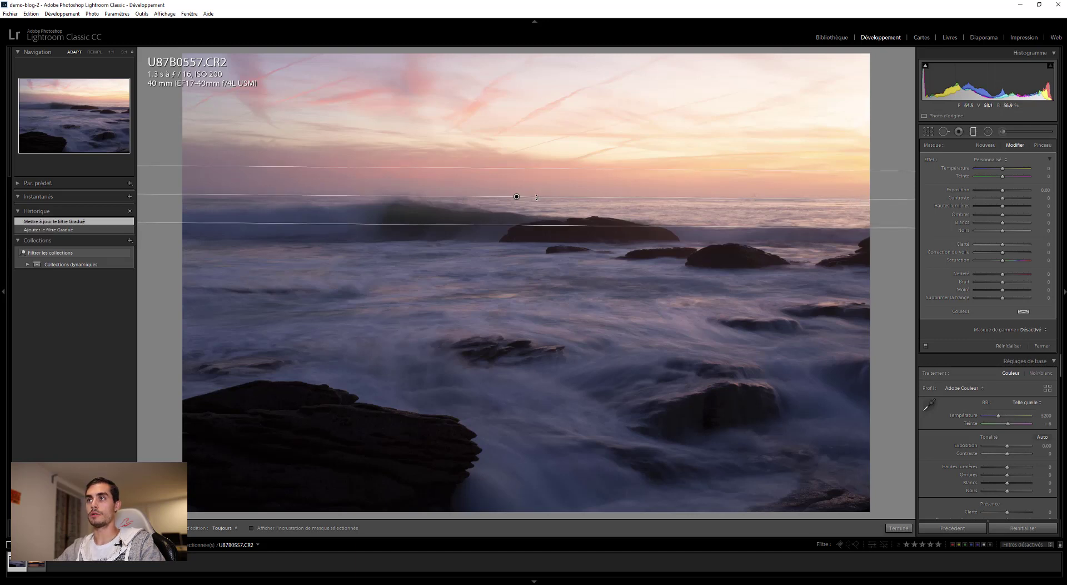
mouse_move(858, 199)
mouse_down()
mouse_move(856, 175)
mouse_move(840, 198)
mouse_up()
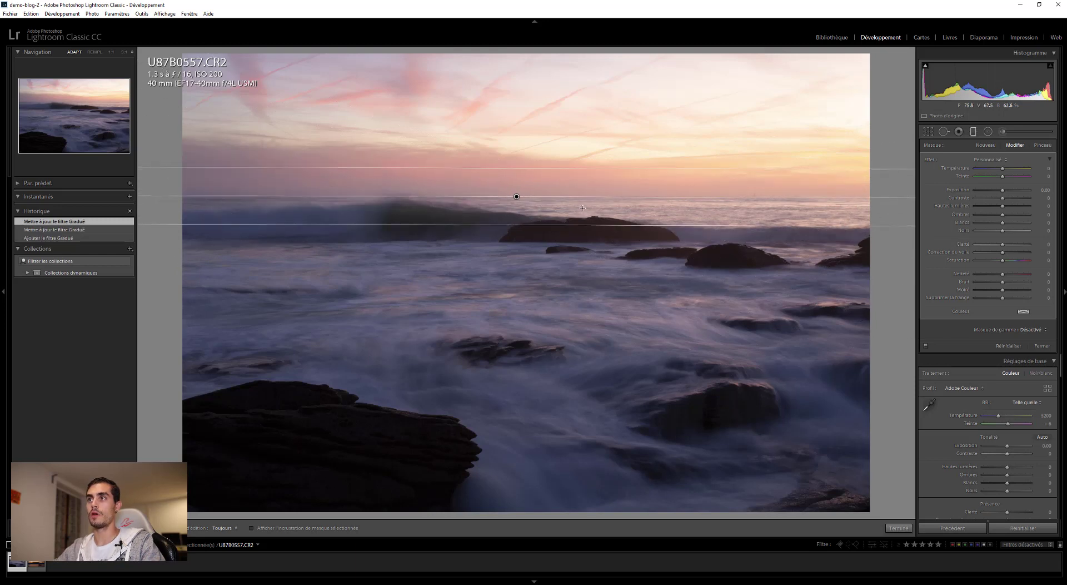
drag(488, 288, 527, 273)
drag(532, 168, 528, 196)
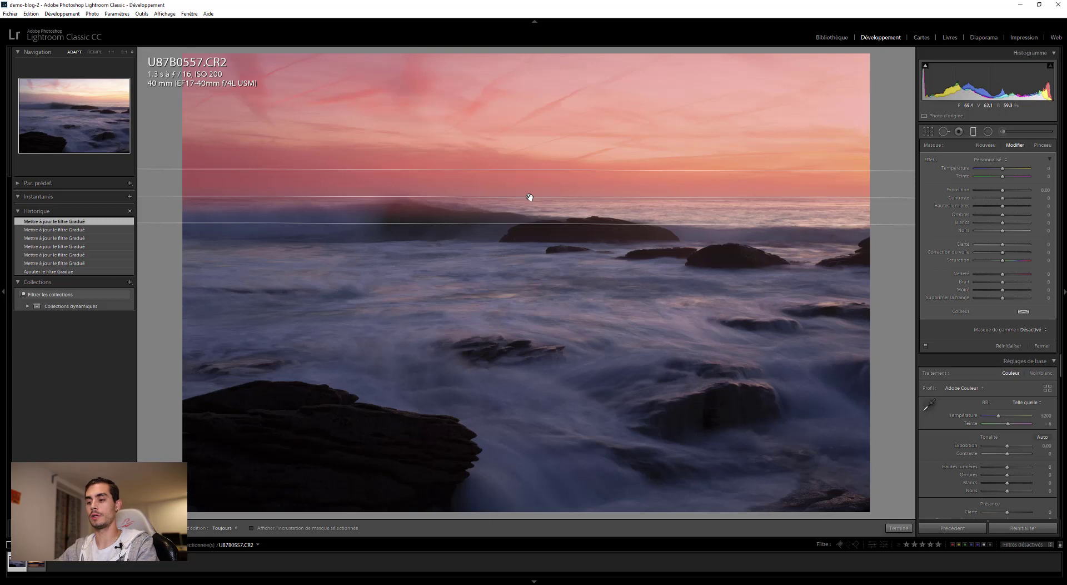
Try a wider transition on the sky filter with exposure at -4.00, then restore the narrow transition and default exposure
key(o)
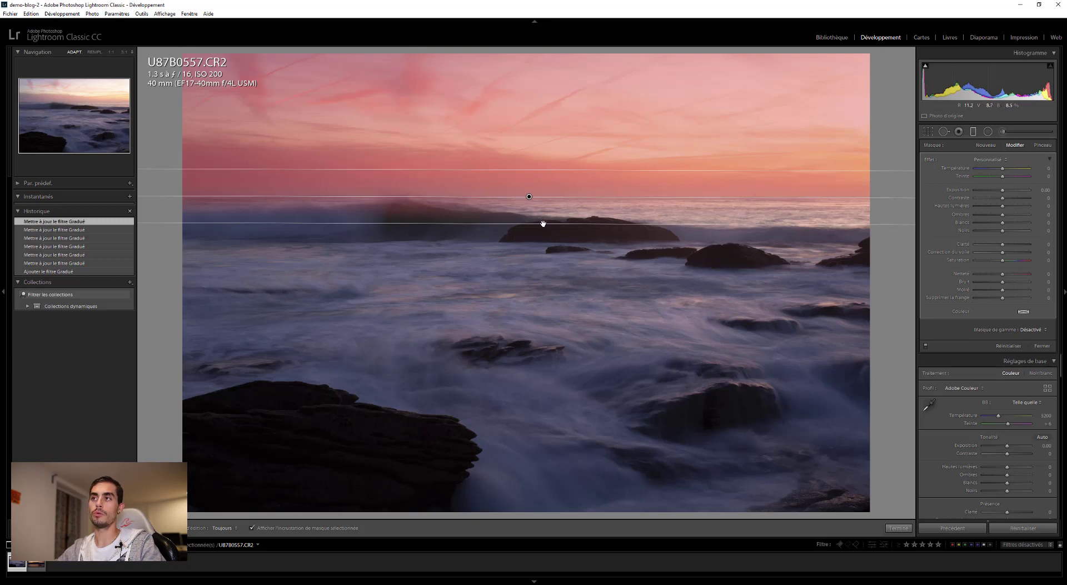
drag(543, 223, 542, 322)
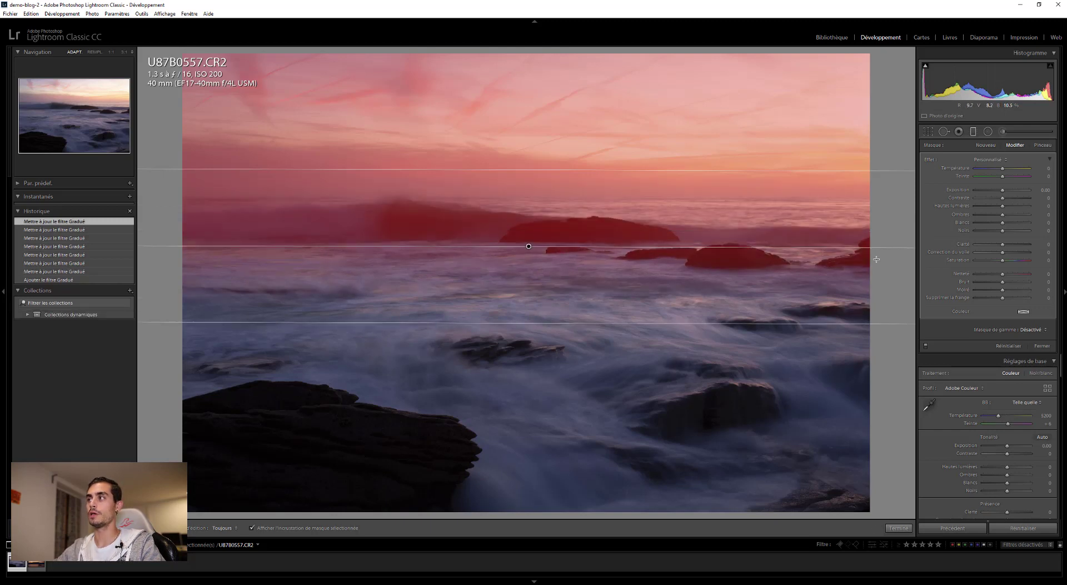
key(o)
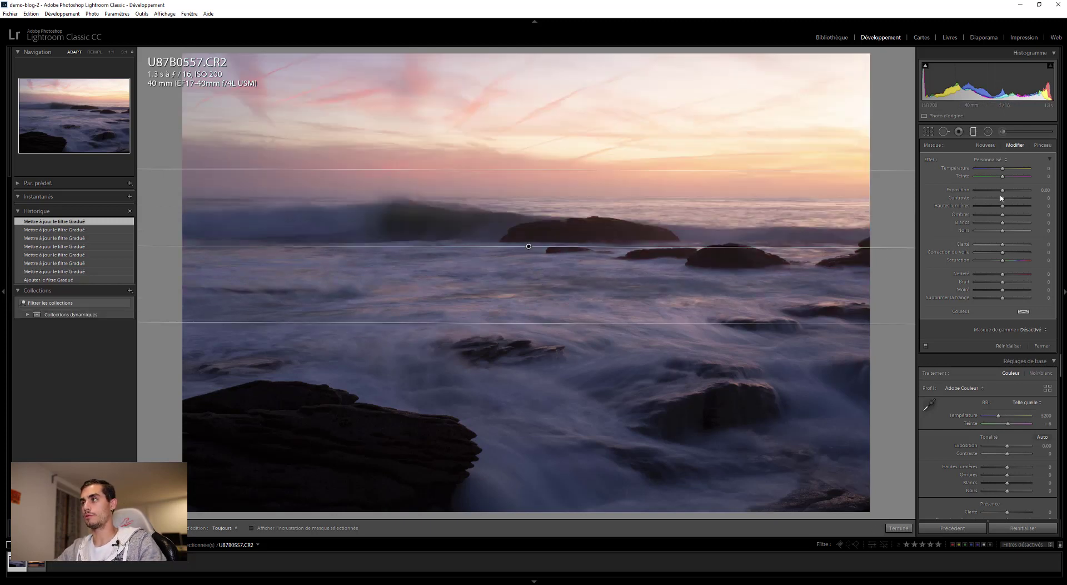
drag(1003, 190, 928, 189)
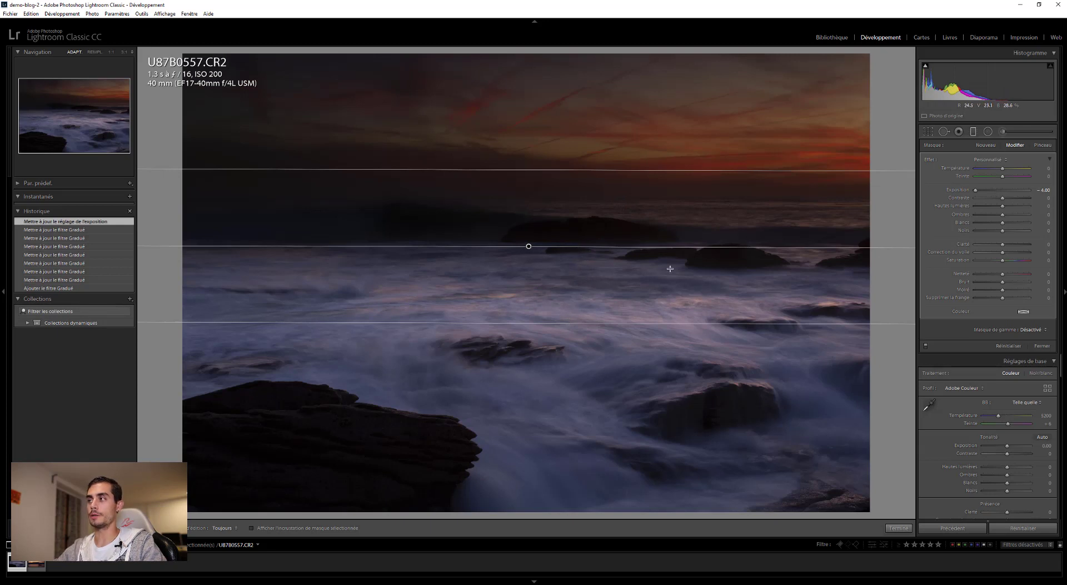
double_click(957, 189)
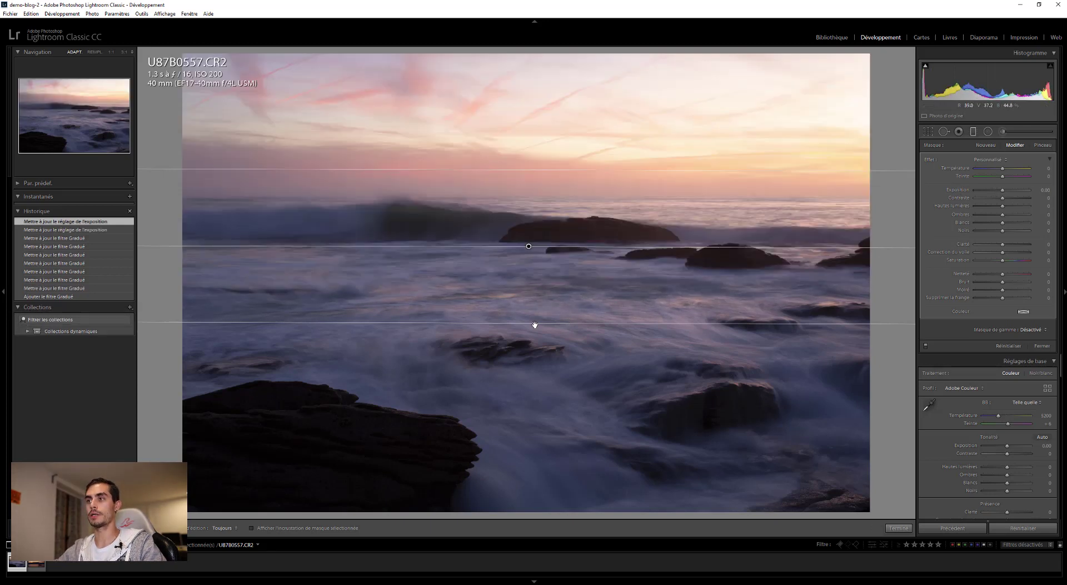
drag(536, 324, 537, 222)
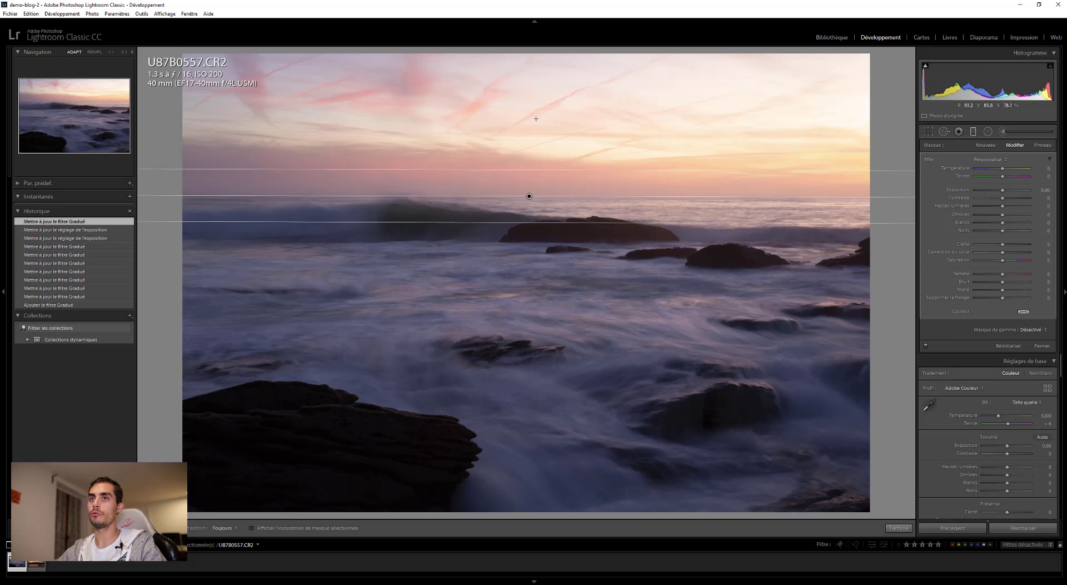
Set the sky filter's exposure to -0.59, contrast 19, highlights -24, shadows -18, clarity 29 and saturation 12
drag(1003, 190, 1005, 260)
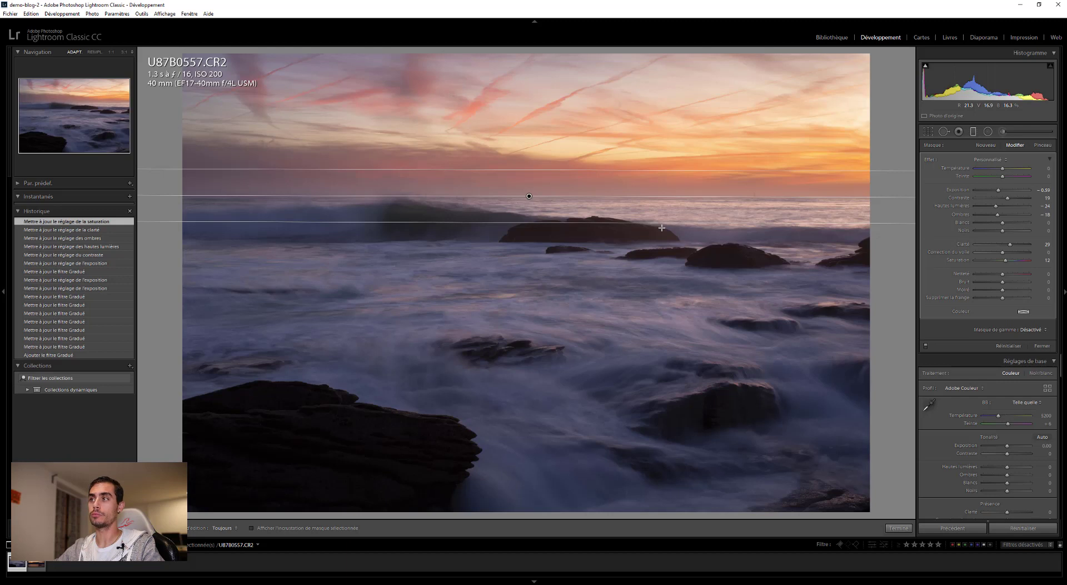
Add a second graduated filter covering the sea from below the horizon upwards, and level it with the horizon line
click(987, 146)
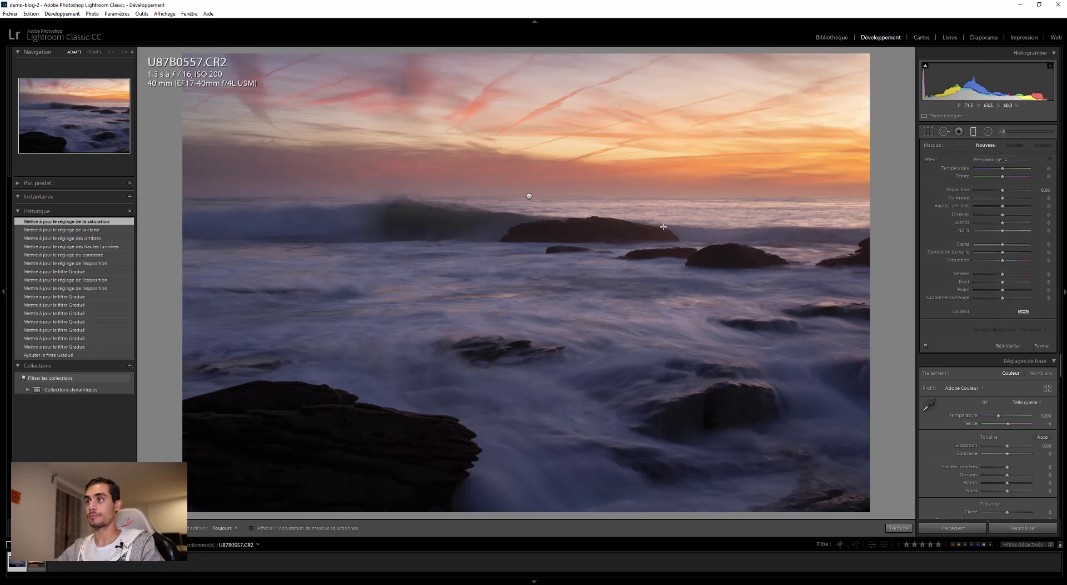
drag(657, 226, 656, 197)
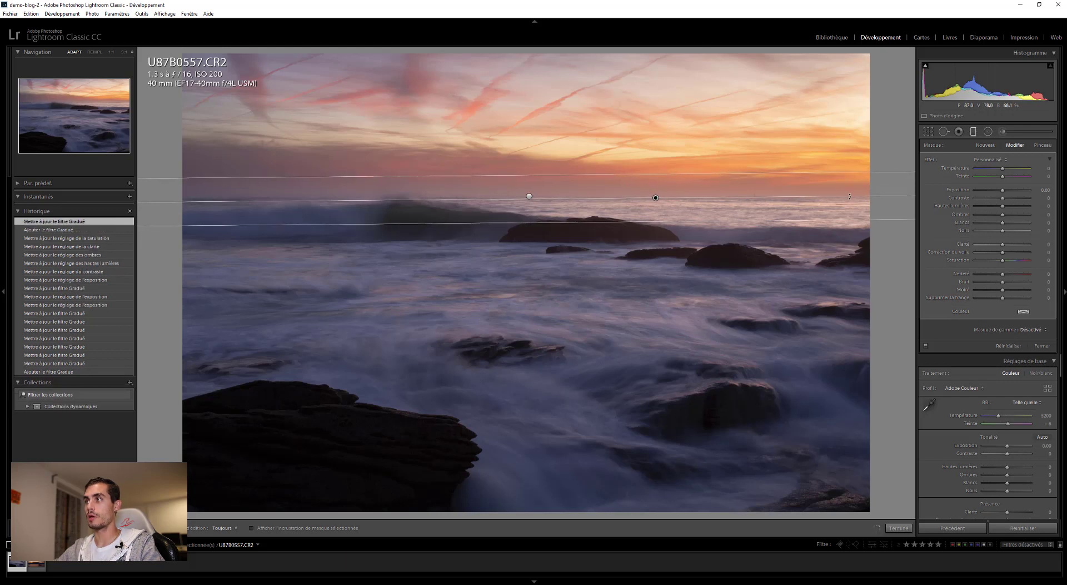
drag(853, 195, 853, 195)
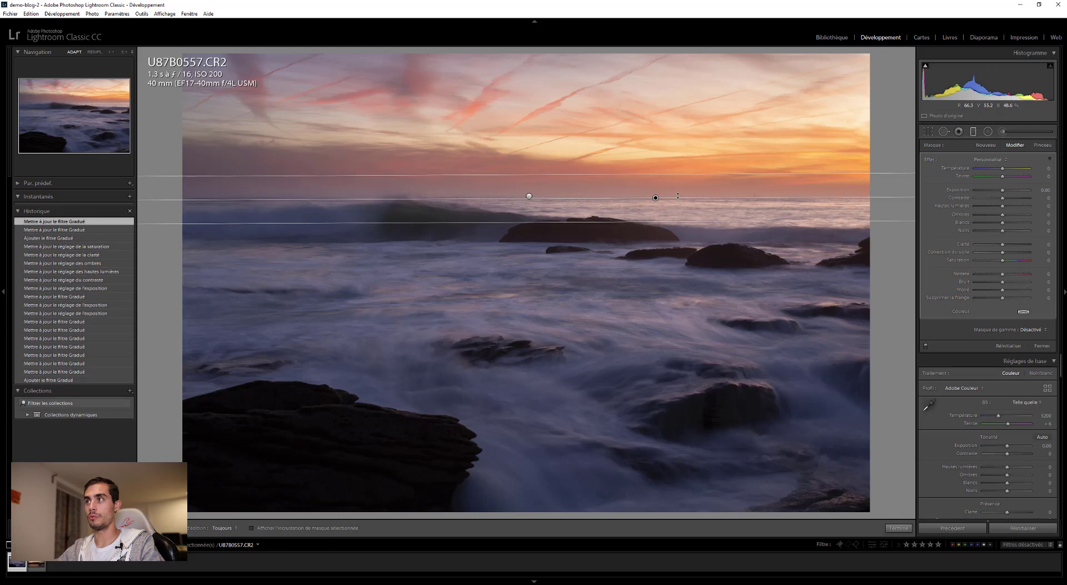
drag(677, 196, 679, 198)
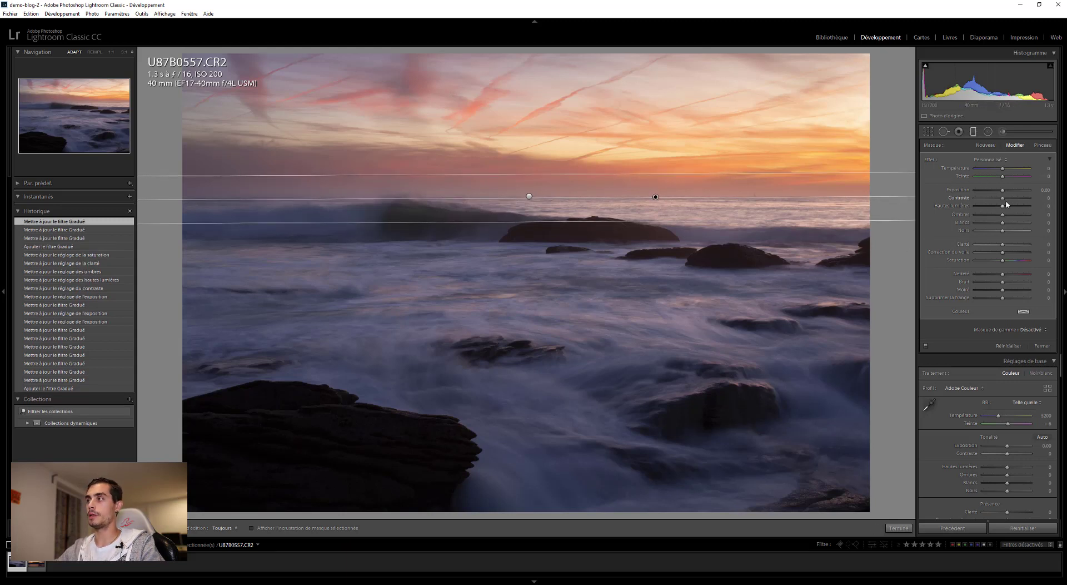
Set the sea filter's exposure to 0.47, contrast to 13, highlights to -40 and clarity to 16
mouse_move(1002, 191)
mouse_down()
mouse_move(998, 209)
mouse_move(1013, 206)
mouse_up()
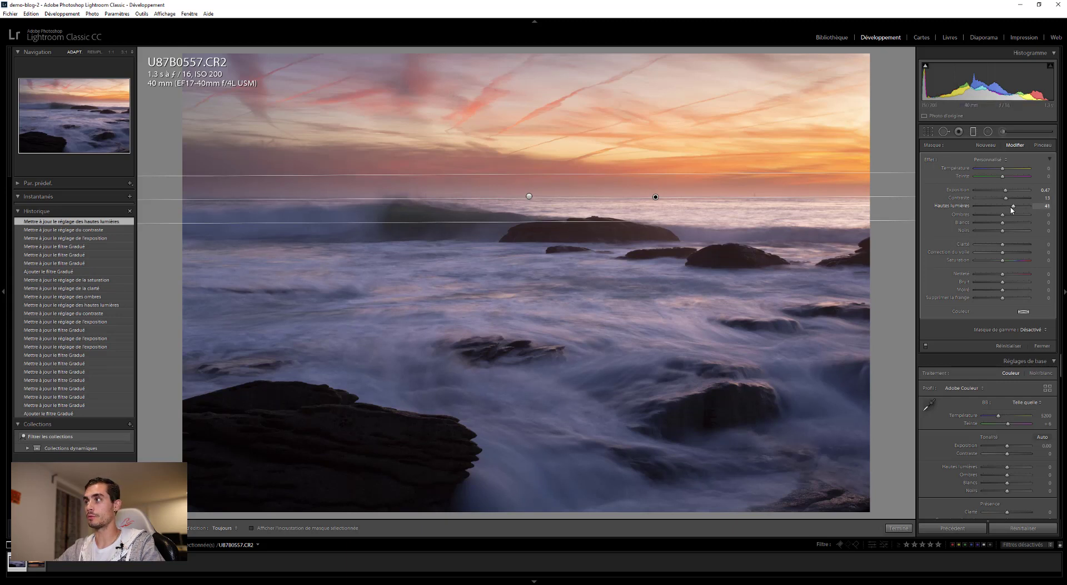
drag(1013, 207, 1009, 246)
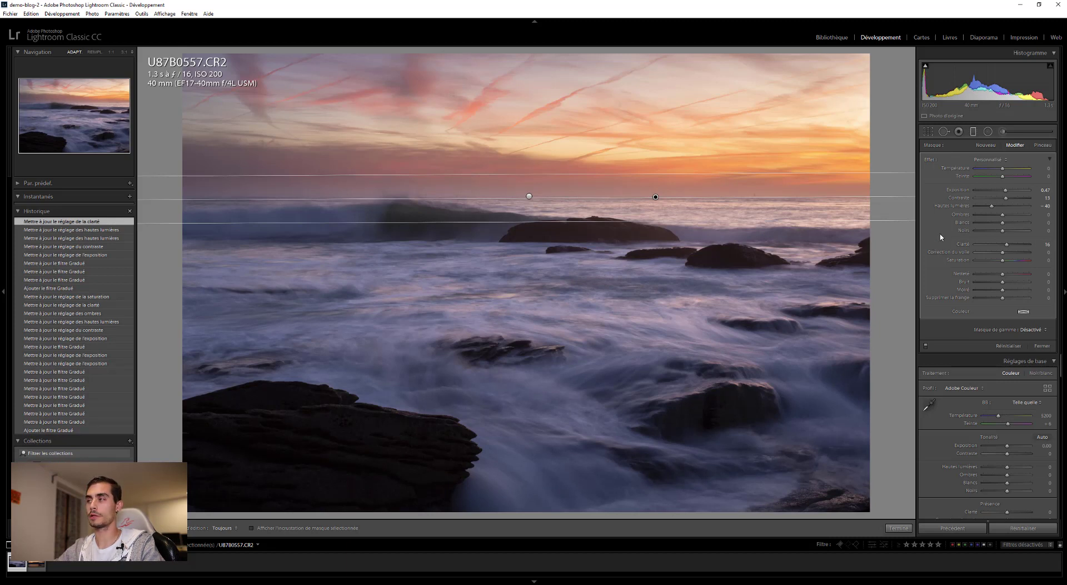
Add a third graduated filter over the sky and restrict it with a colour range mask sampled from the orange sky above the horizon
click(987, 147)
drag(678, 183, 682, 217)
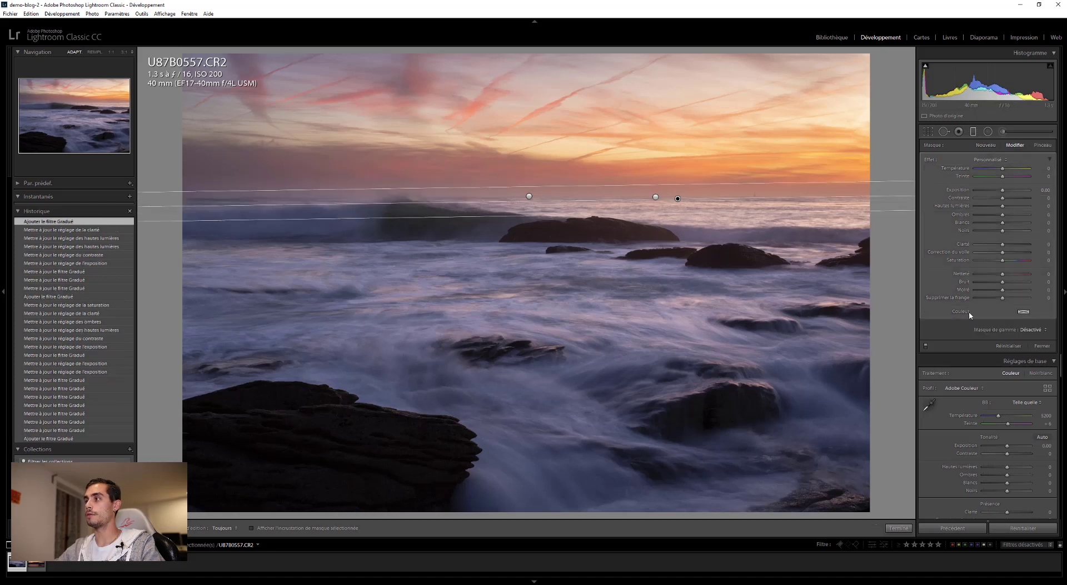
click(1037, 330)
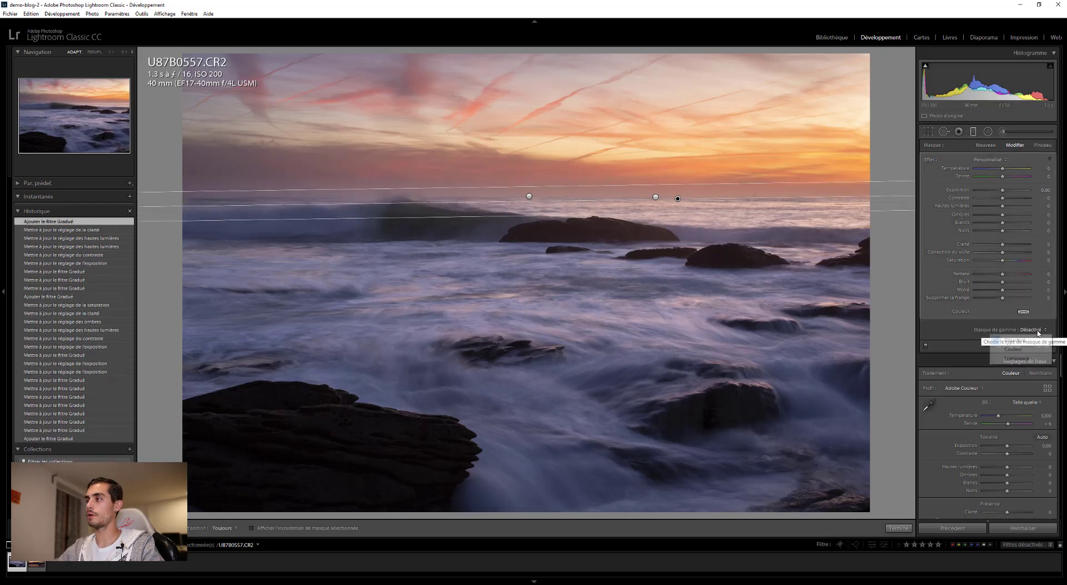
click(1027, 349)
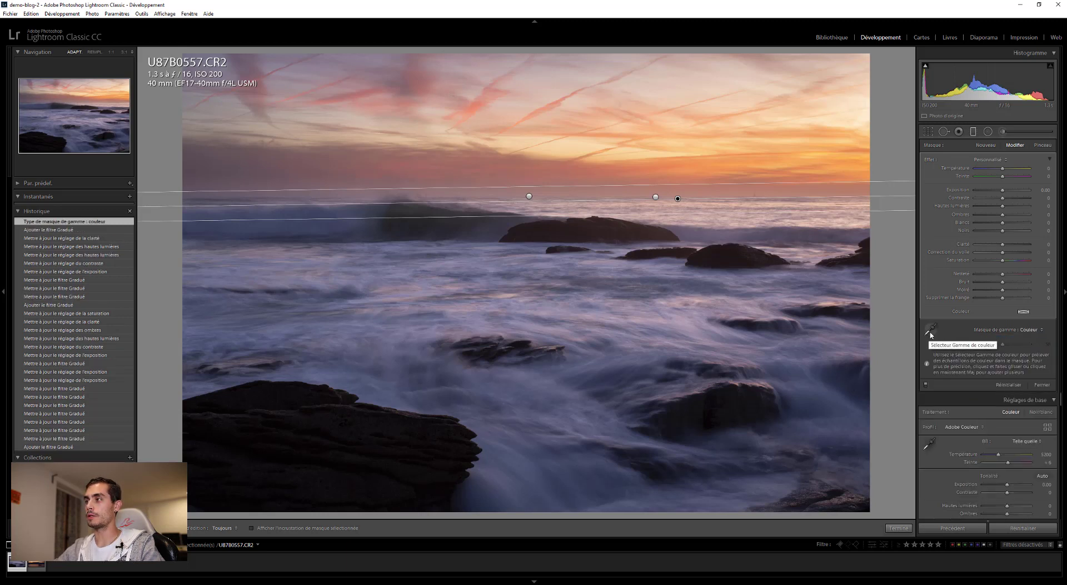
click(931, 332)
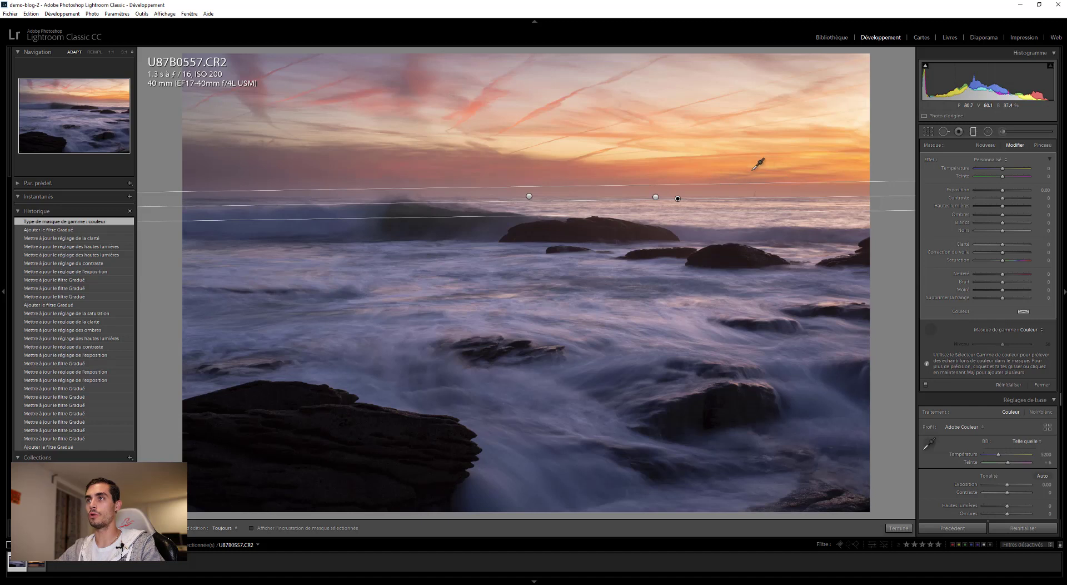
click(849, 156)
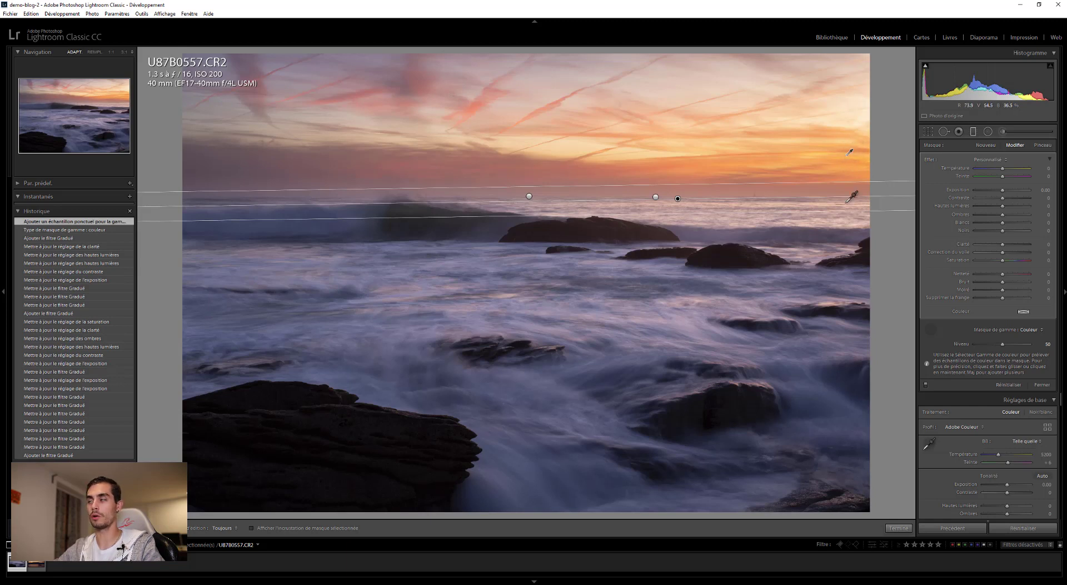
click(932, 328)
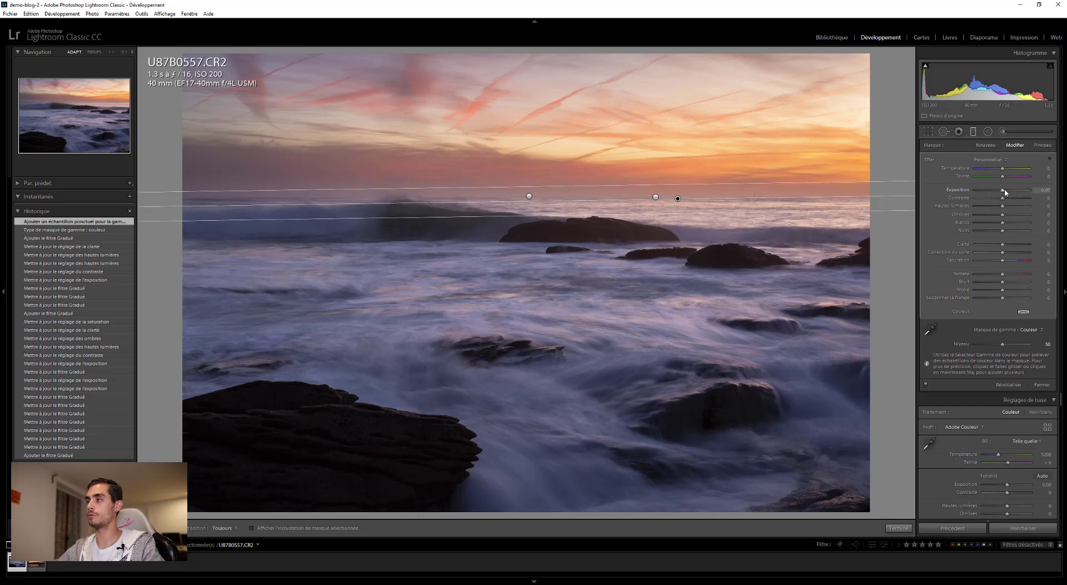
Try an exposure of -2.76 on the colour-masked sky filter to check the affected area, and reset it
drag(1004, 190, 985, 193)
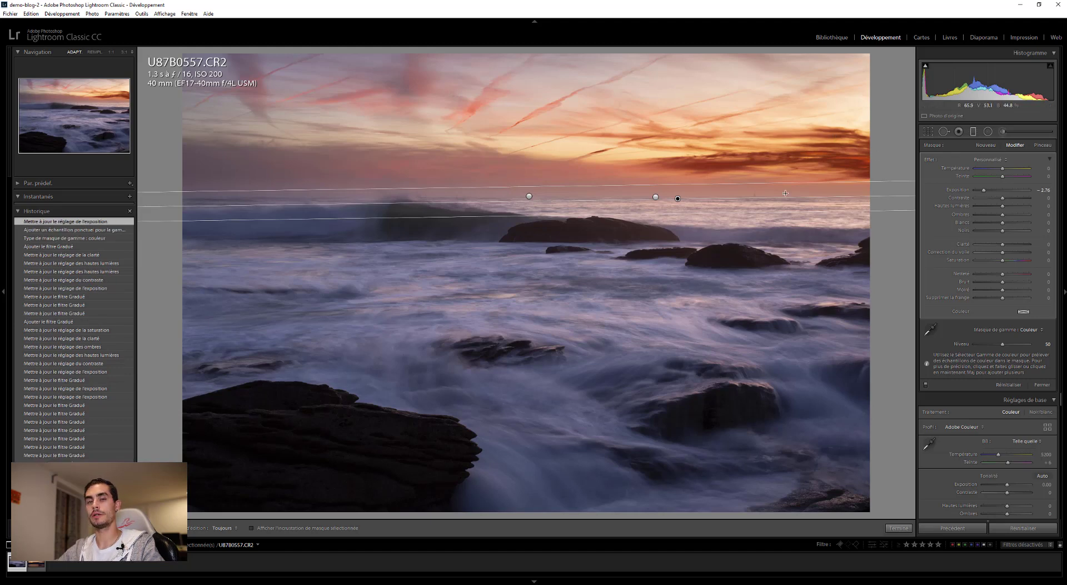
double_click(981, 191)
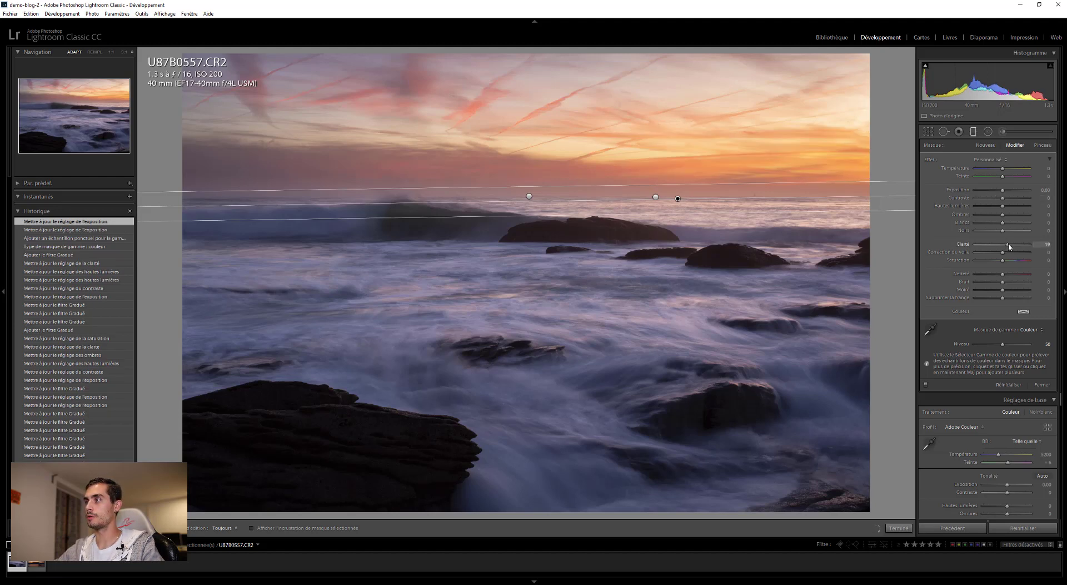
Set the colour-masked sky filter's clarity to 41 and highlights to -26, and close the graduated filter tool
drag(1014, 245, 1014, 245)
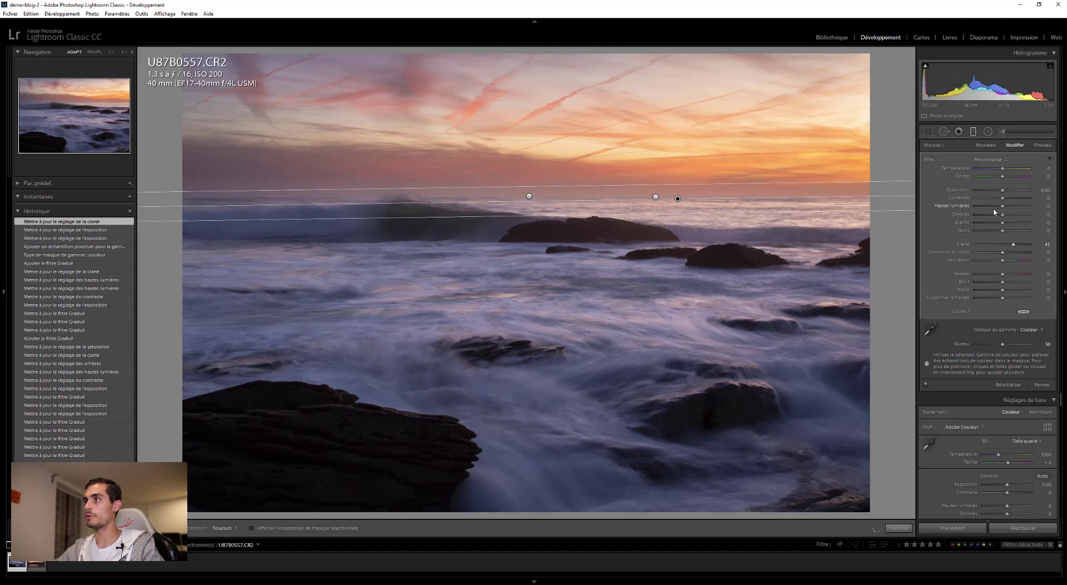
drag(1003, 205, 992, 214)
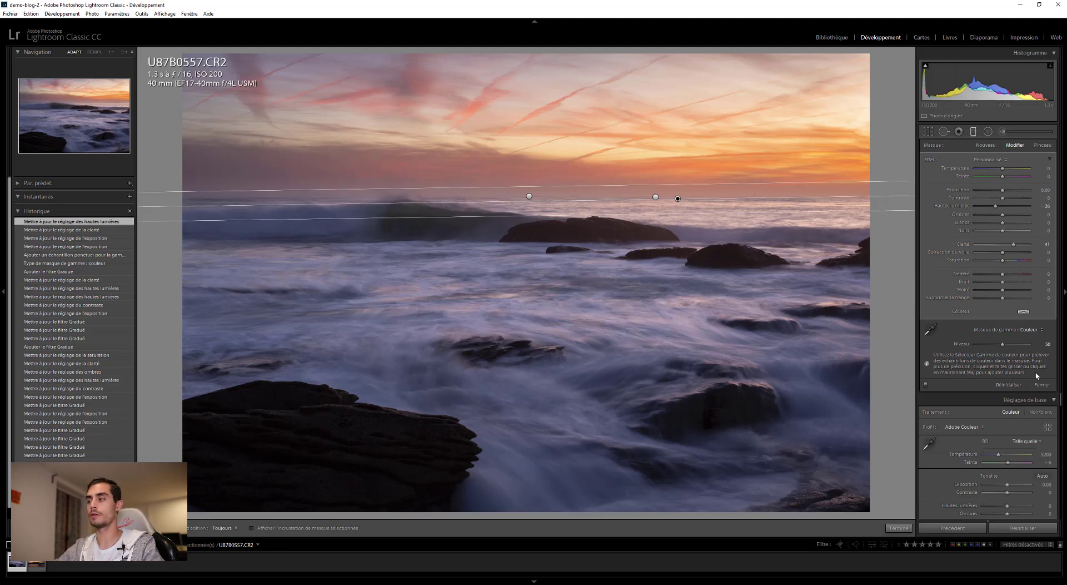
click(1046, 386)
click(1043, 346)
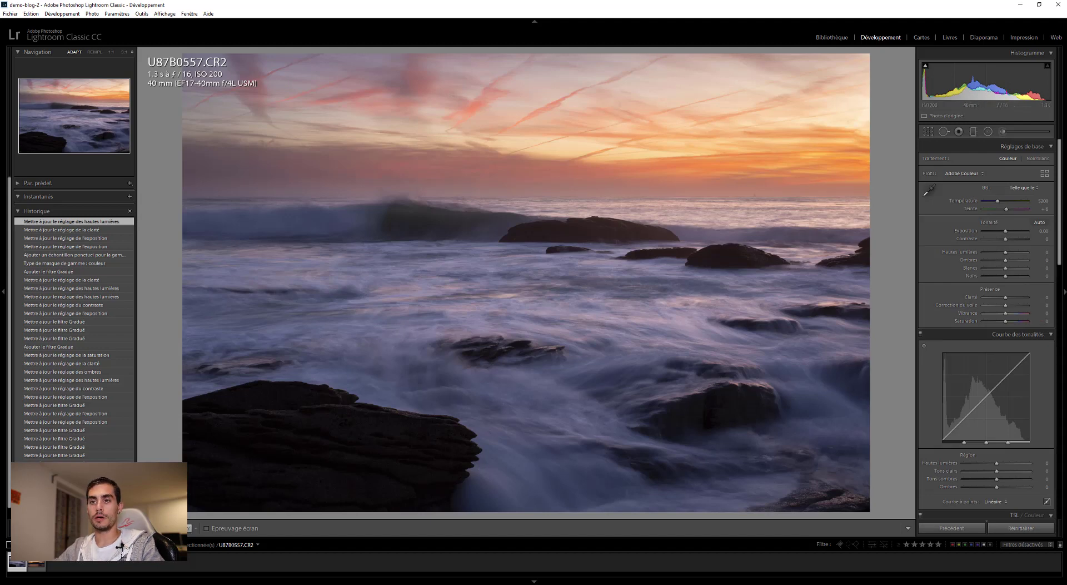
Compare the photo before and after the edits side by side with the side panels hidden
click(189, 529)
key(Tab)
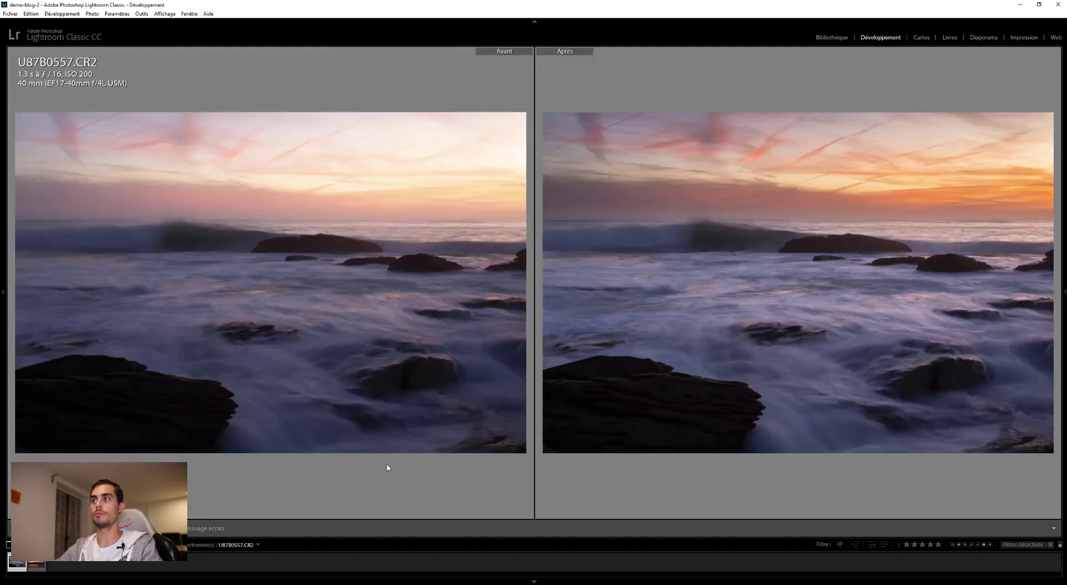